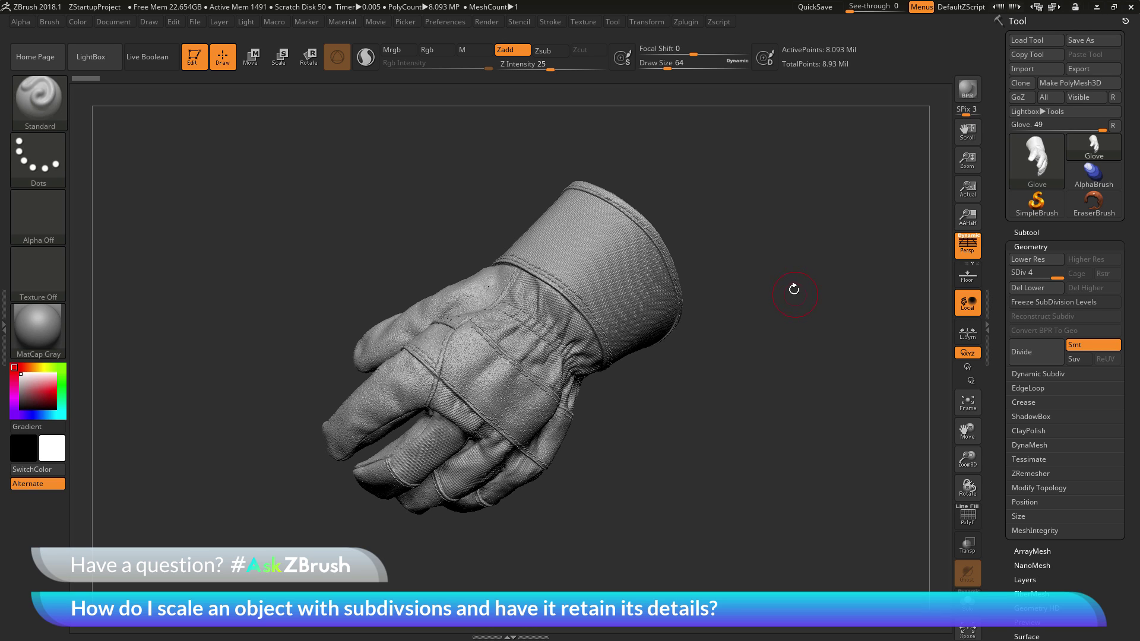
- Inspect the glove from a few angles, then drop it to subdivision level 1
left_click_drag(791, 282, 830, 300)
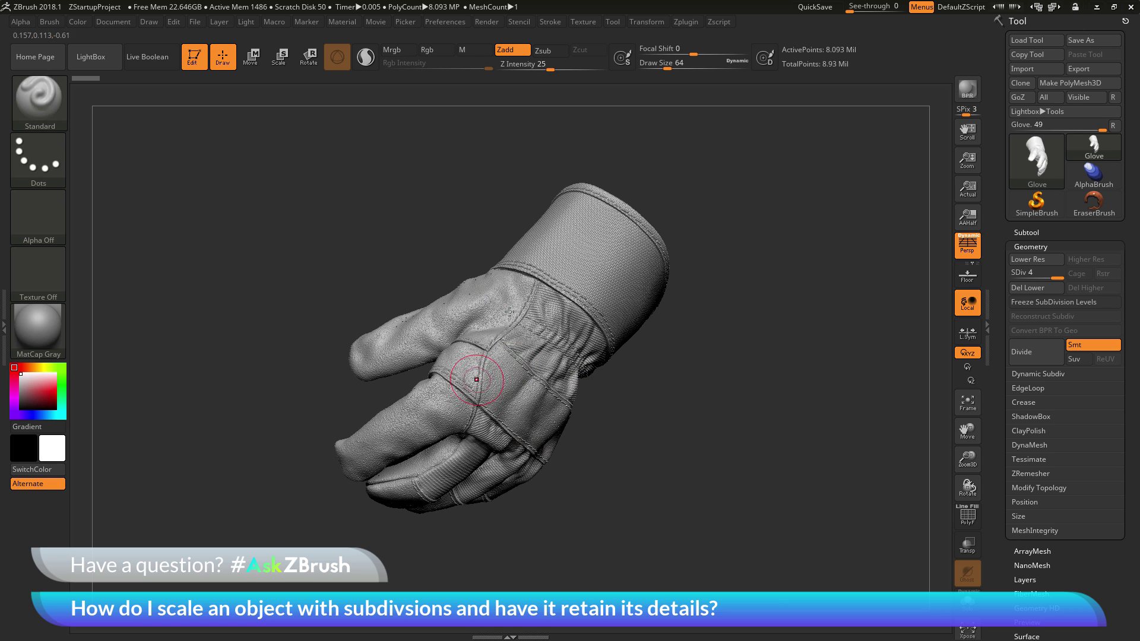
left_click_drag(743, 420, 605, 277)
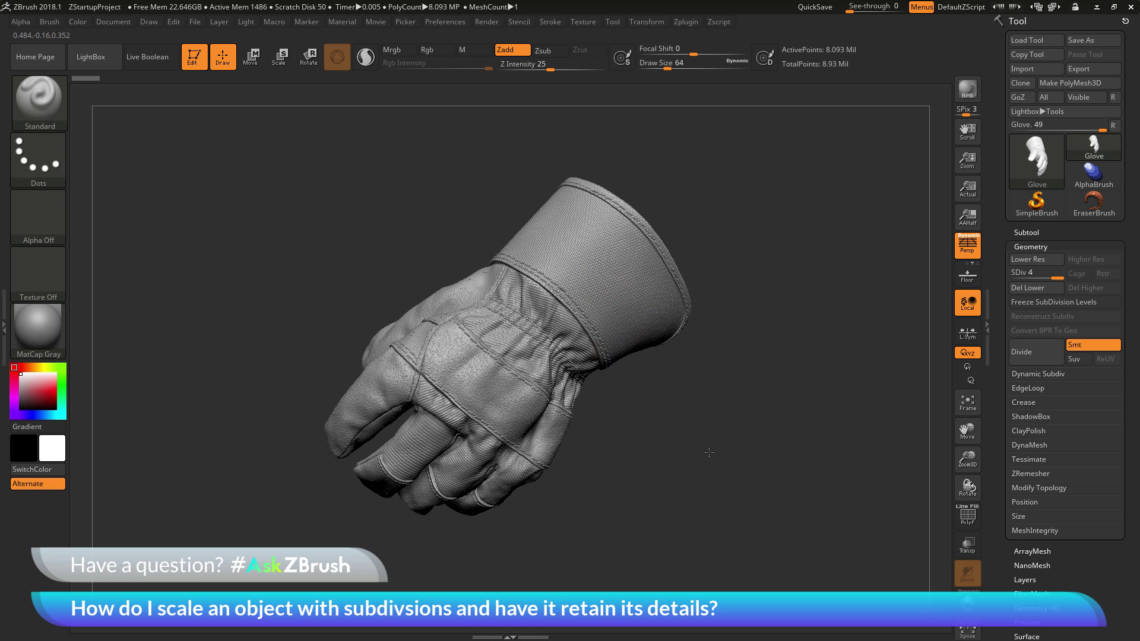
left_click_drag(707, 458, 717, 437)
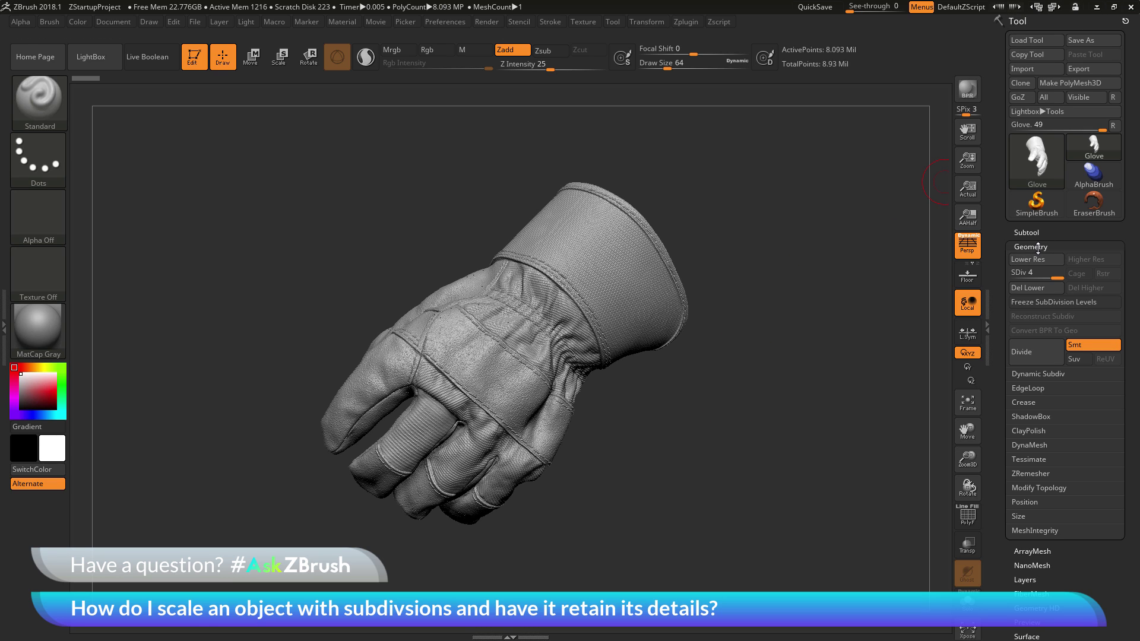
left_click_drag(1038, 277, 1013, 278)
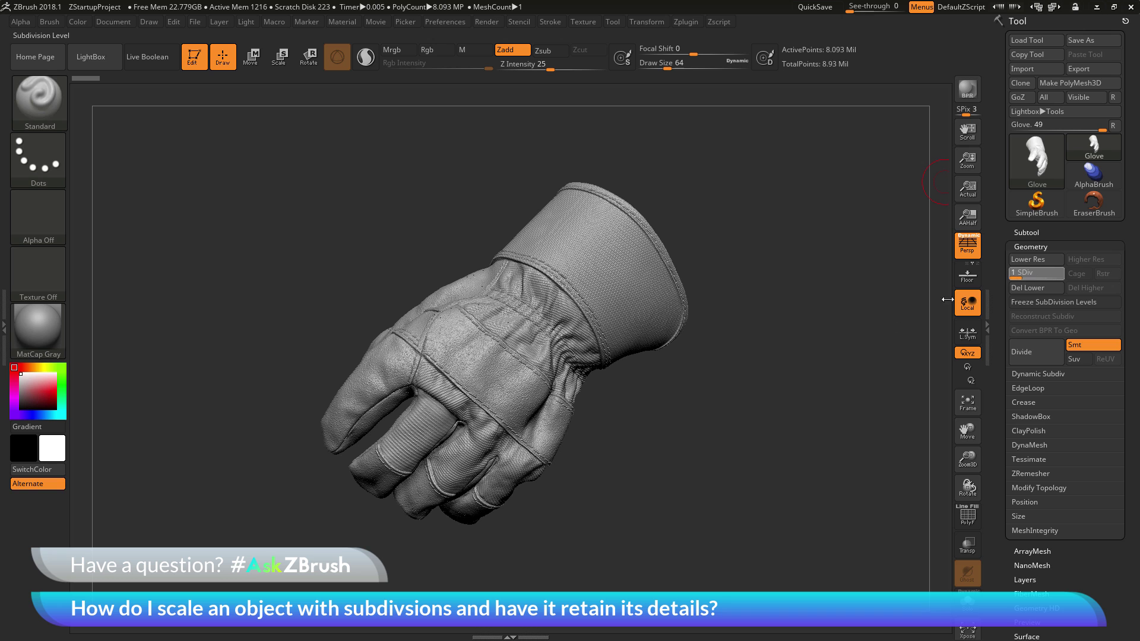
left_click_drag(695, 446, 732, 441)
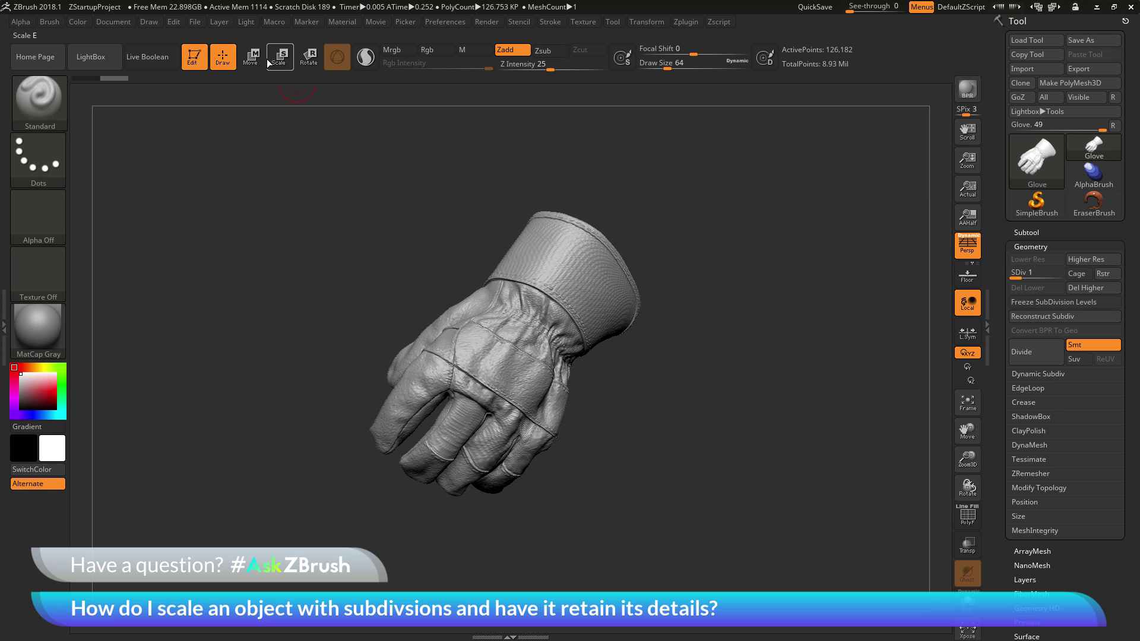
- Scale the glove down to a tiny size with the Move gizmo and refit it to the view
key("w")
mouse_move(765, 361)
left_mouse_down()
mouse_move(798, 377)
mouse_move(766, 383)
left_mouse_up()
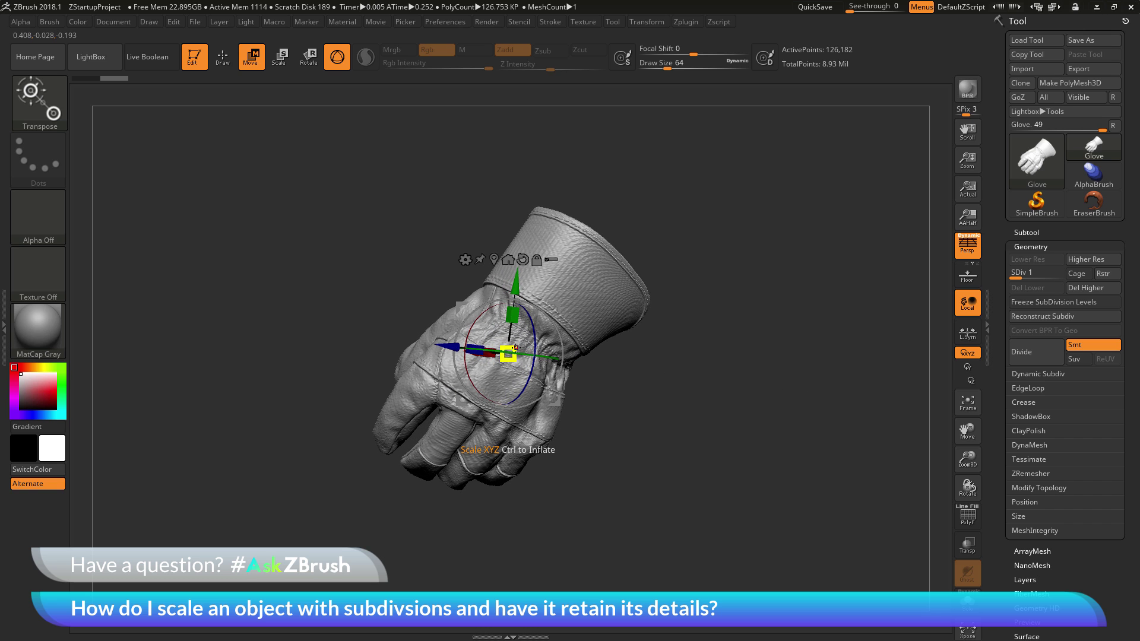
left_click_drag(516, 348, 498, 374)
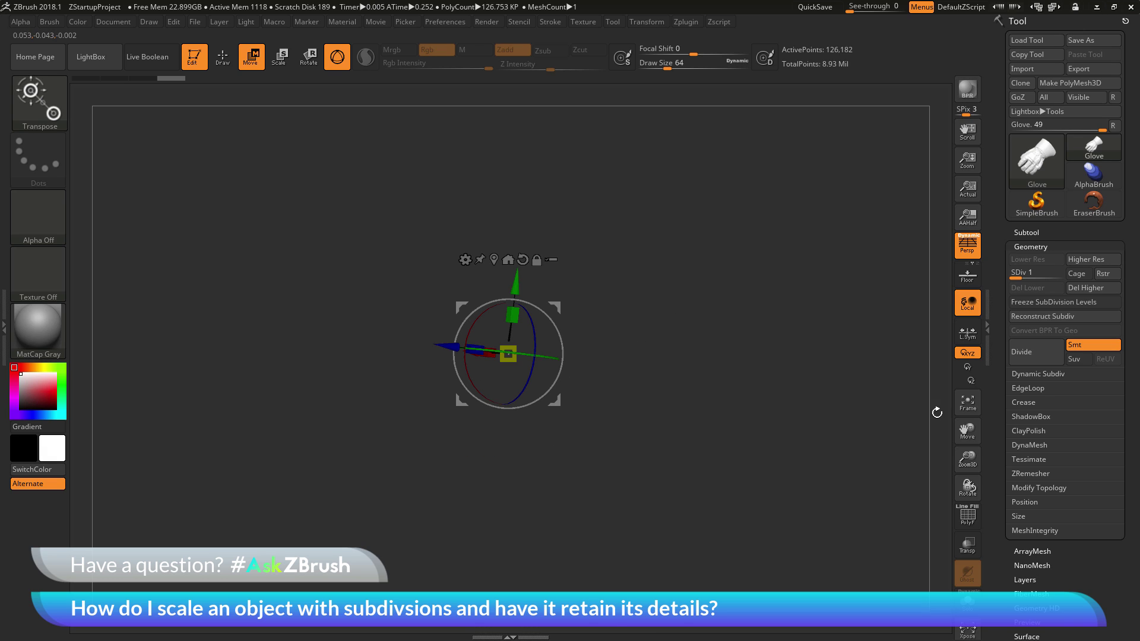
left_click(967, 404)
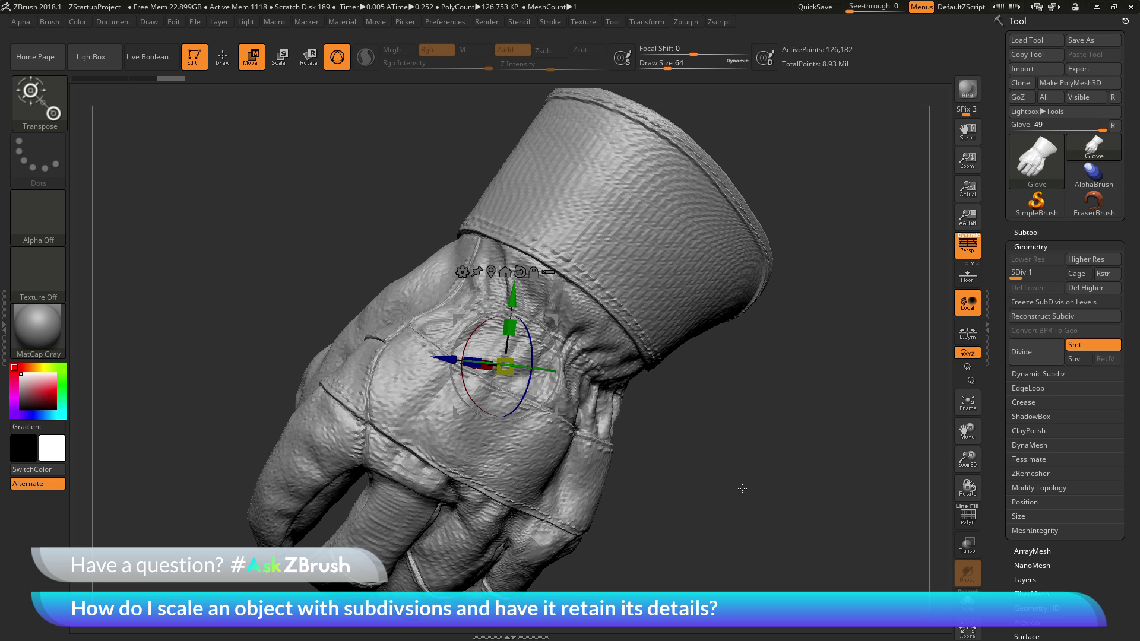
left_click_drag(751, 490, 818, 463)
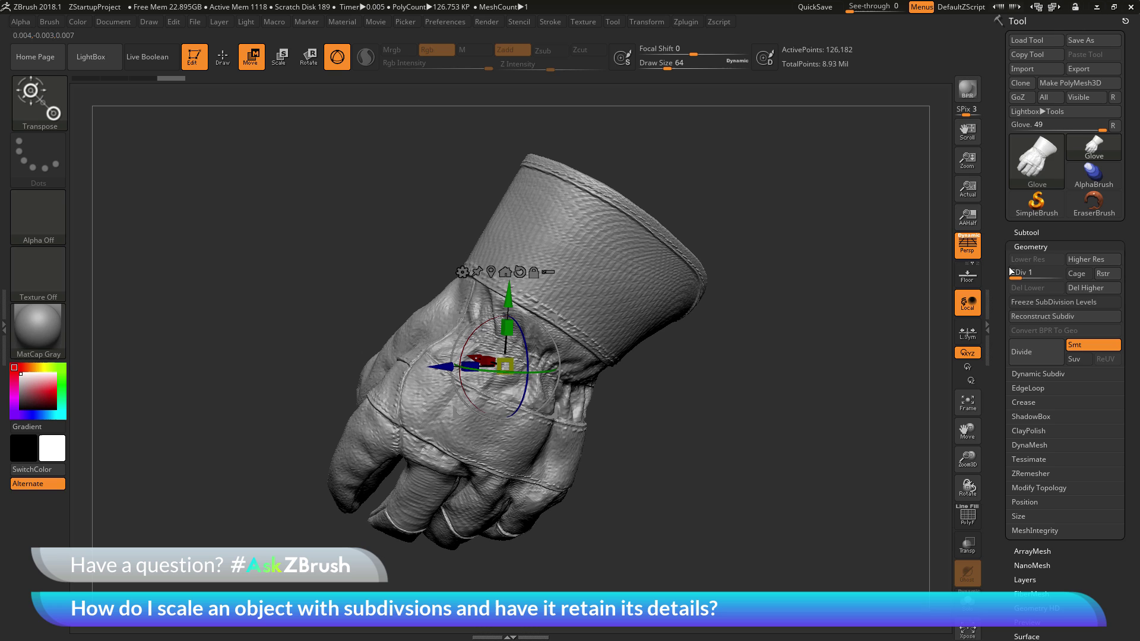
- Raise the glove to SDiv 4 in Draw mode and inspect the spiky, distorted surface from several sides
left_click_drag(1020, 277, 1063, 277)
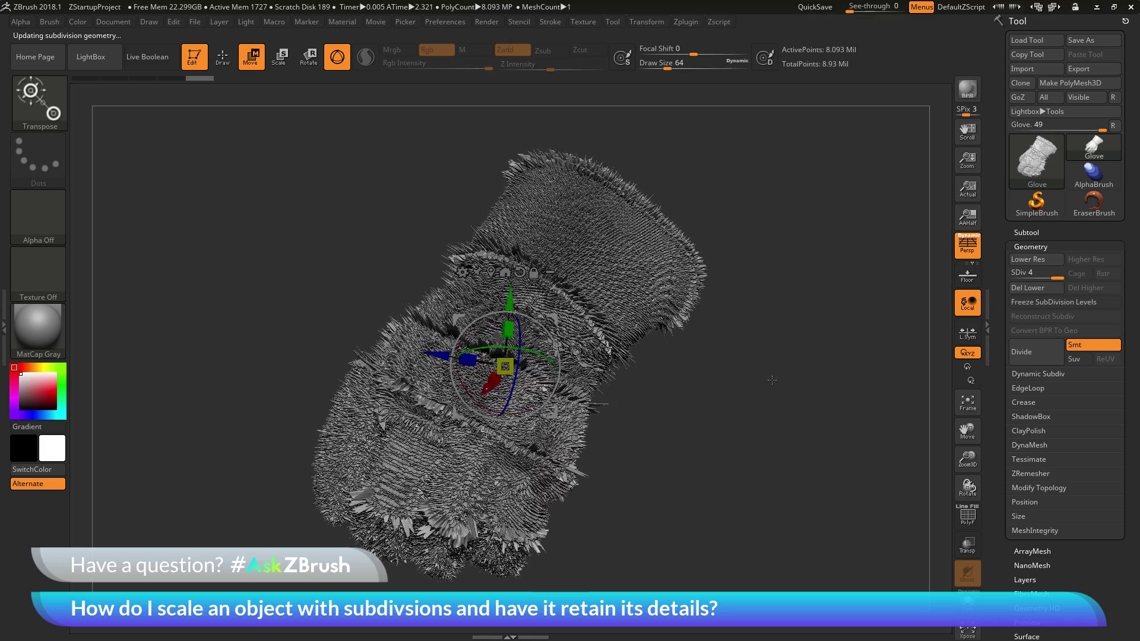
left_click(223, 58)
mouse_move(753, 458)
left_mouse_down()
mouse_move(683, 456)
mouse_move(803, 484)
mouse_move(825, 388)
mouse_move(800, 458)
mouse_move(763, 502)
mouse_move(659, 457)
left_mouse_up()
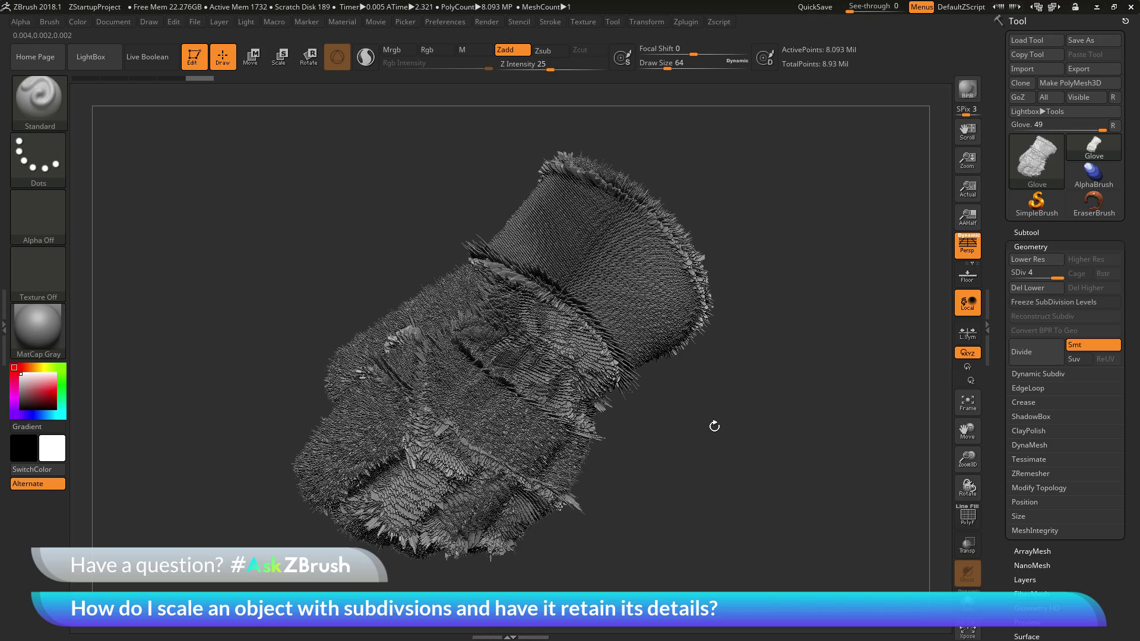
left_click_drag(718, 428, 765, 470)
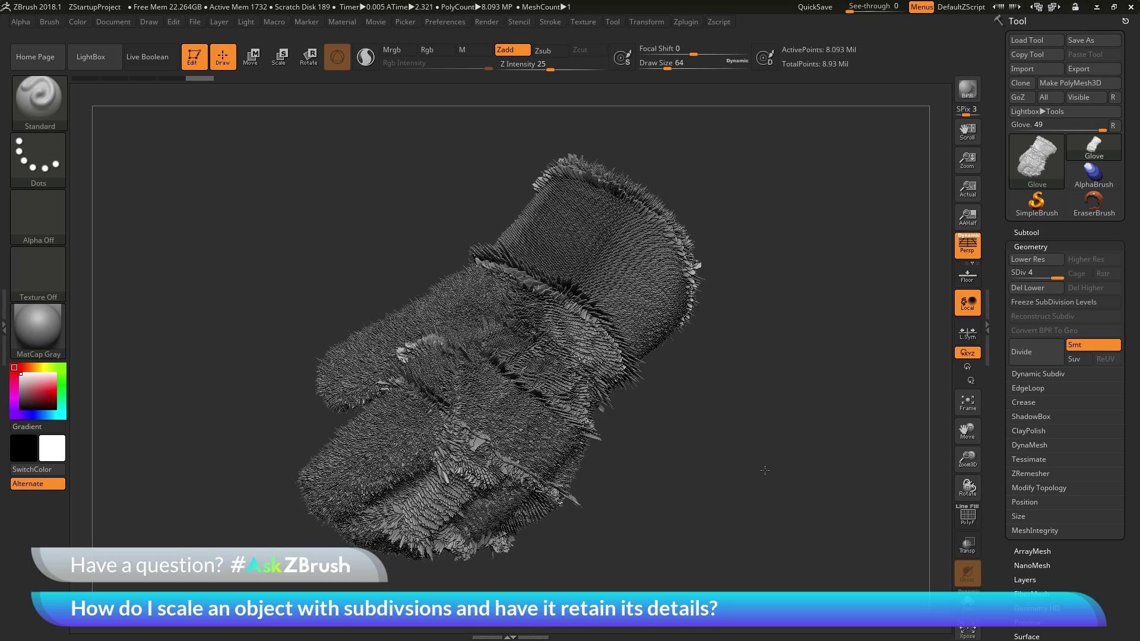
left_click_drag(764, 461, 762, 461)
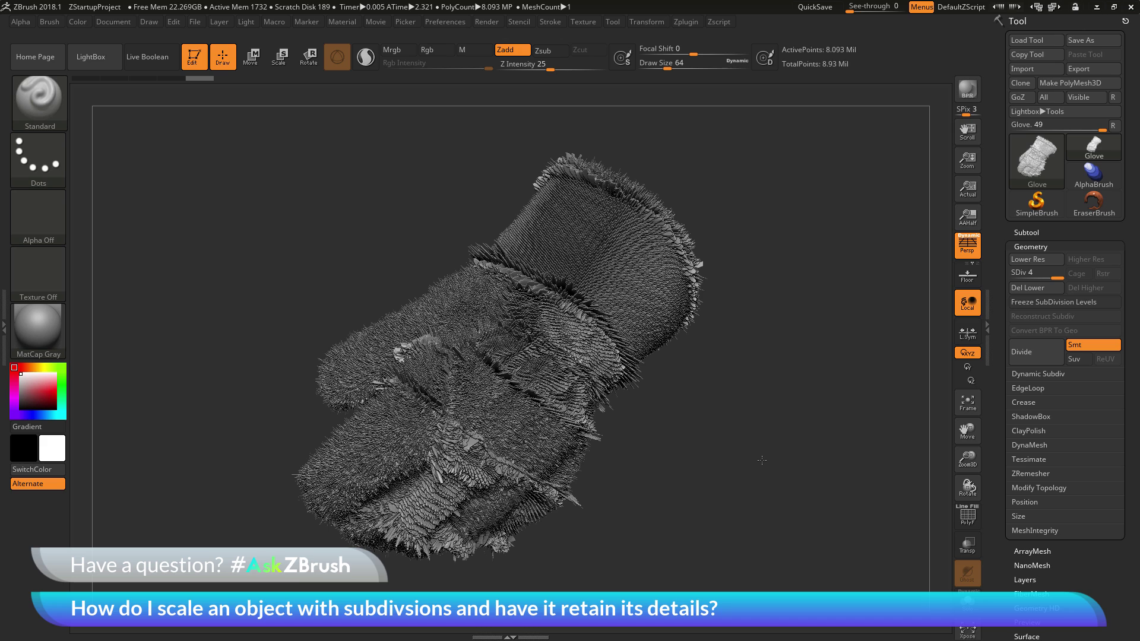
left_click_drag(716, 487, 809, 423)
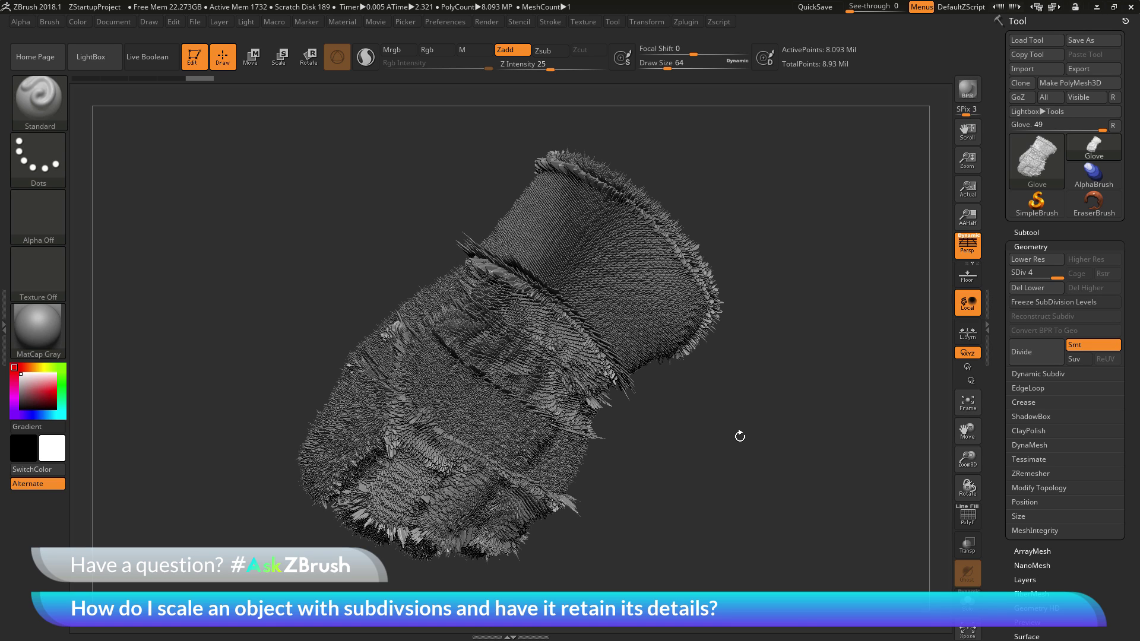
- Undo the scale-down, refit the whole glove to the view, and return it to SDiv 4
key("ctrl")
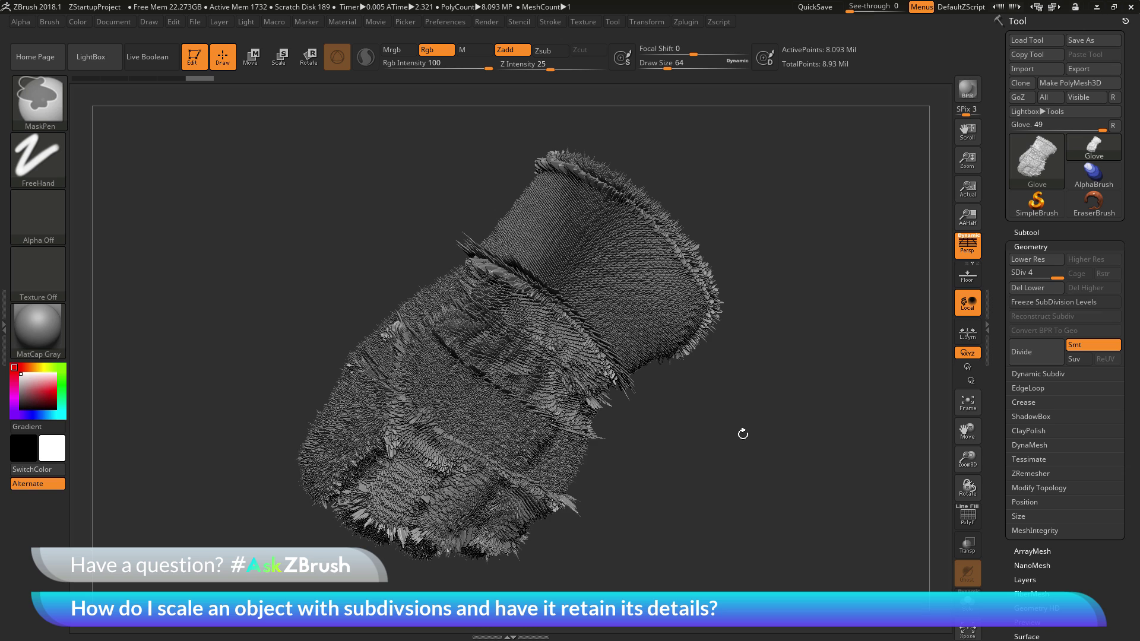
key("shift+d")
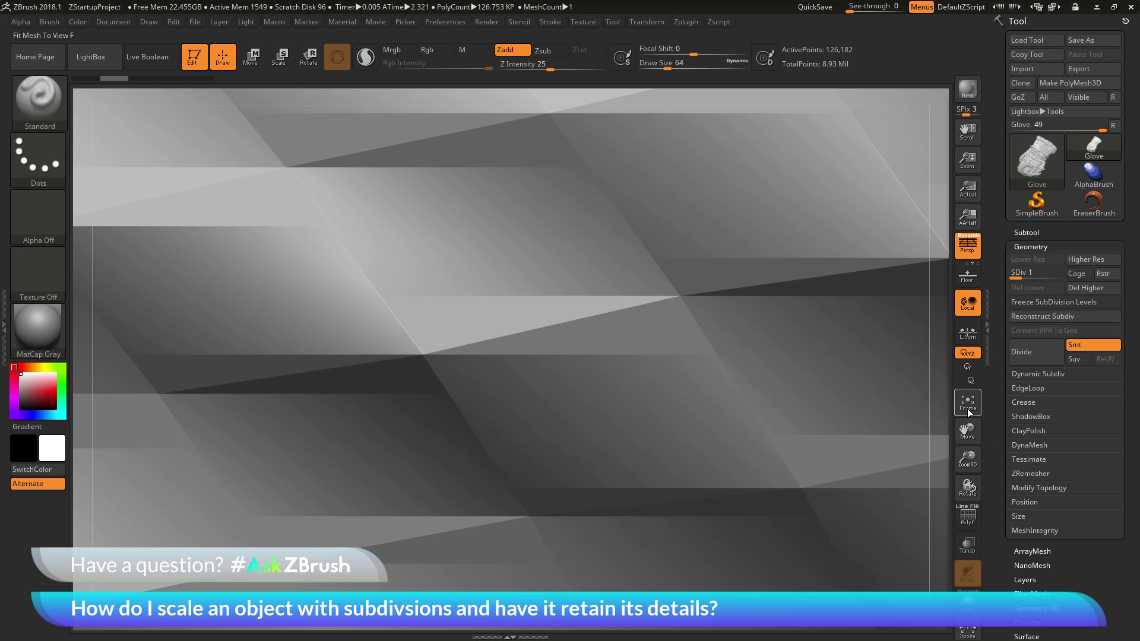
left_click(968, 403)
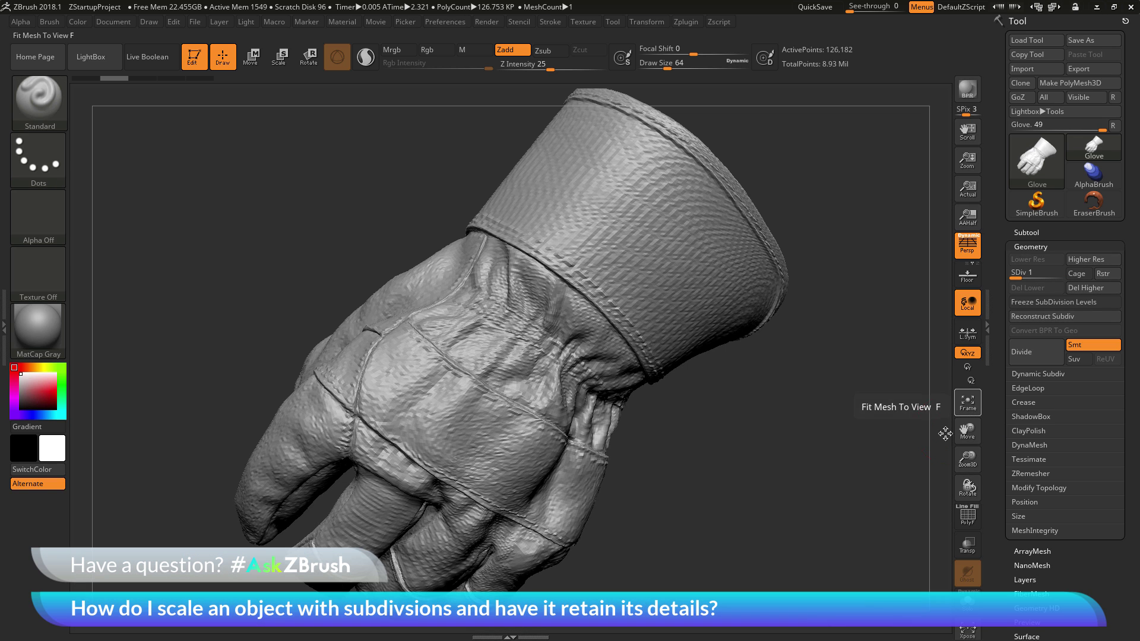
left_click_drag(848, 509, 766, 436, "alt")
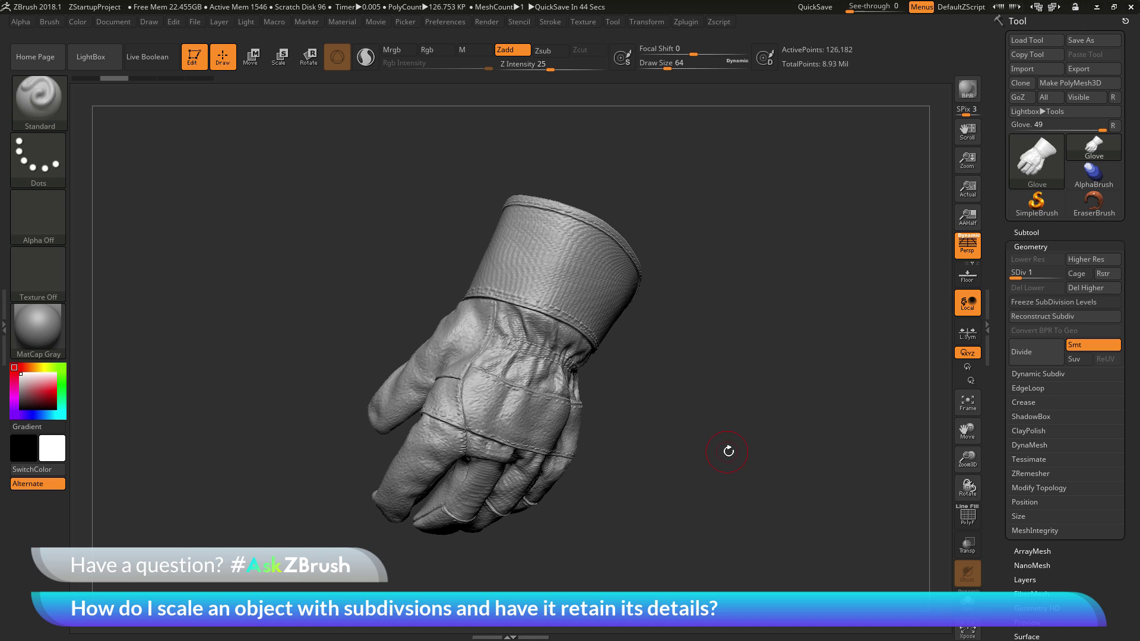
left_click_drag(1017, 277, 1062, 278)
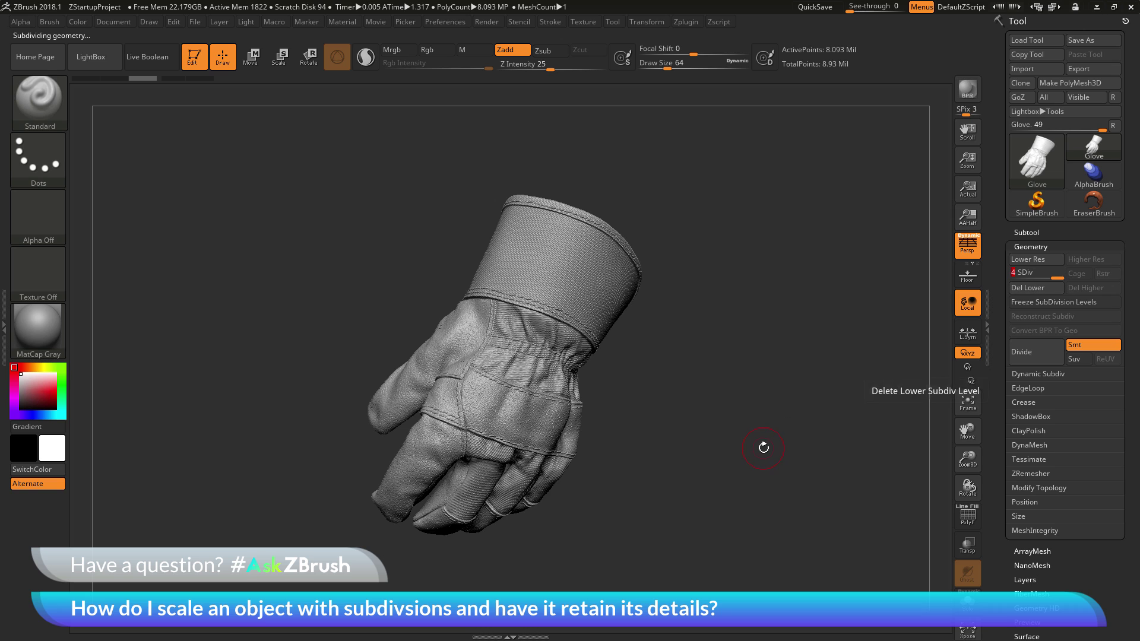
- At SDiv 4, shrink the glove to 0.1 scale with the Move gizmo and refit the view
left_click_drag(753, 412, 710, 380)
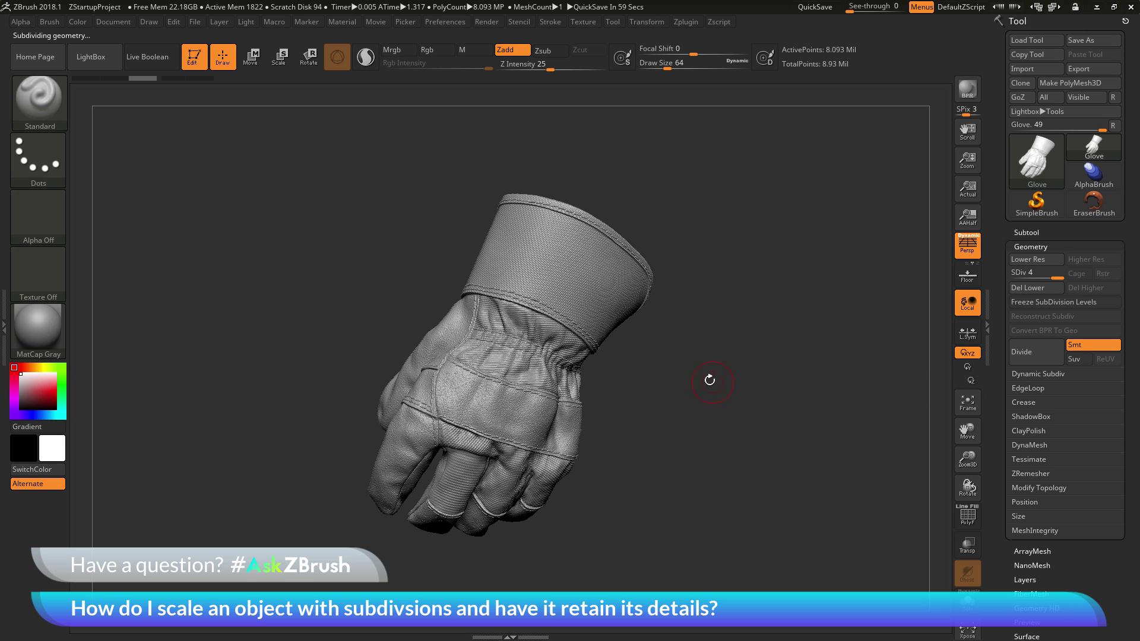
left_click(258, 63)
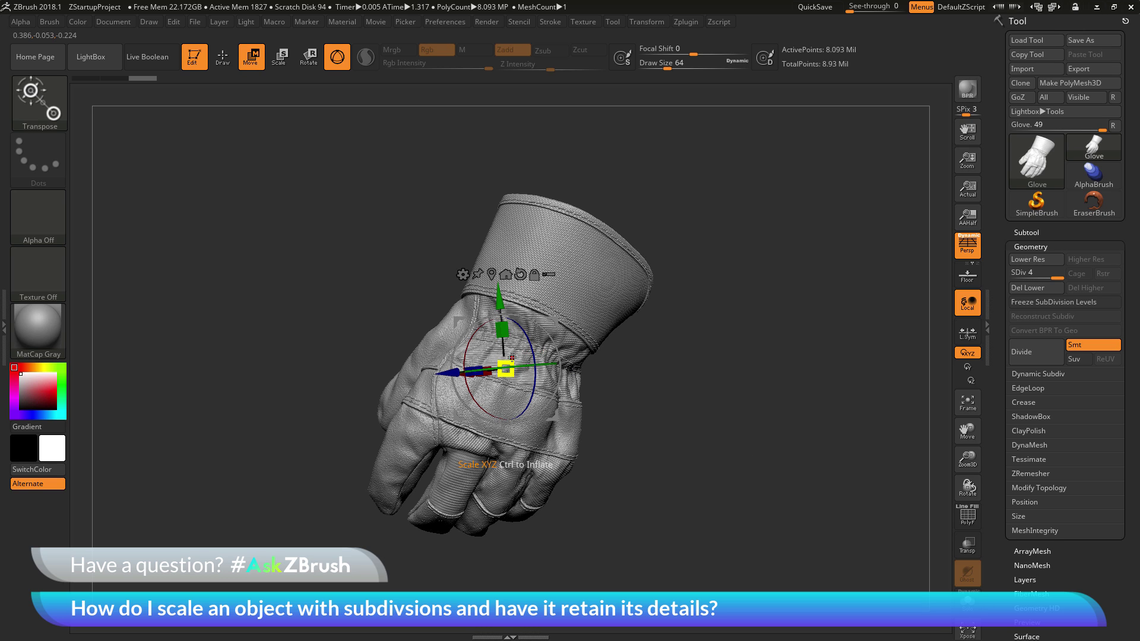
left_click_drag(505, 369, 344, 486)
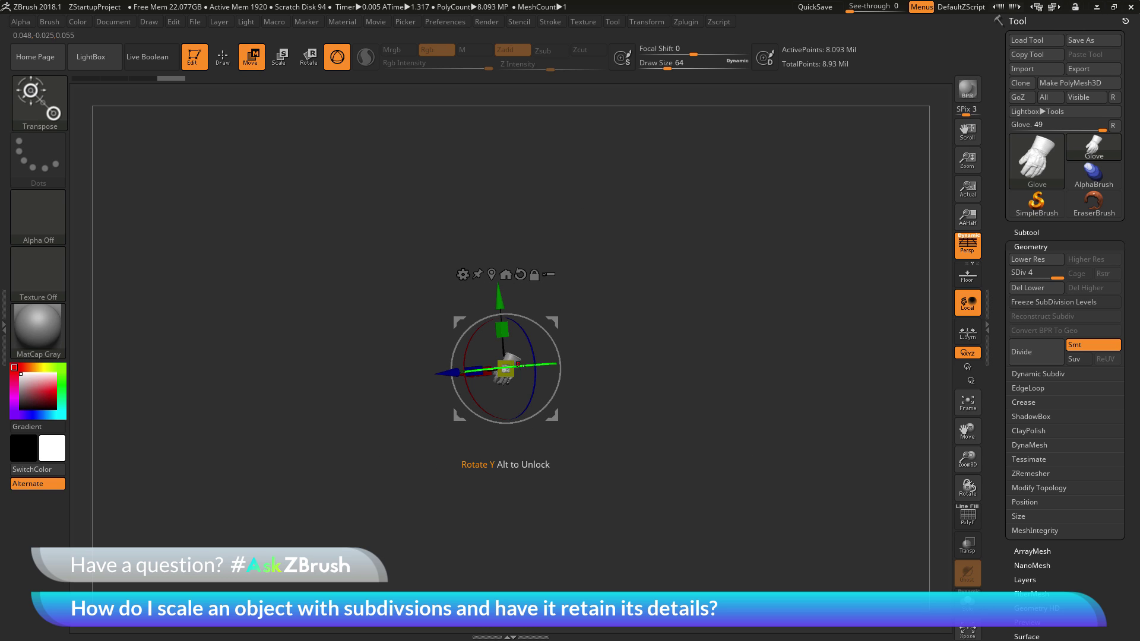
left_click_drag(511, 363, 462, 432)
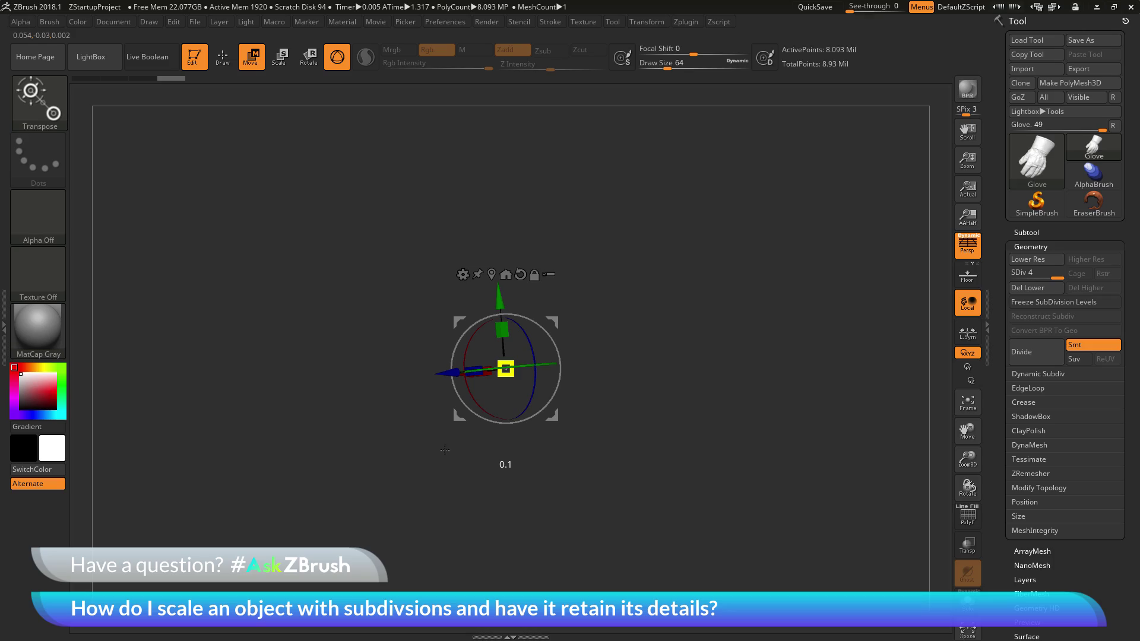
left_click(968, 401)
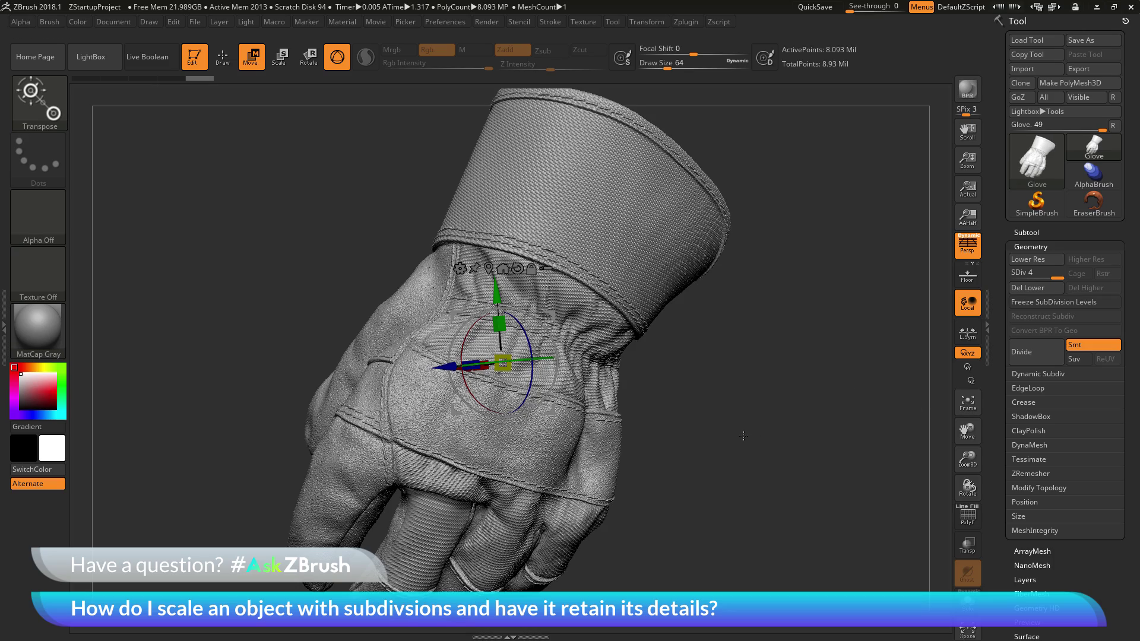
mouse_move(751, 435)
left_mouse_down()
mouse_move(782, 467)
mouse_move(774, 449)
left_mouse_up()
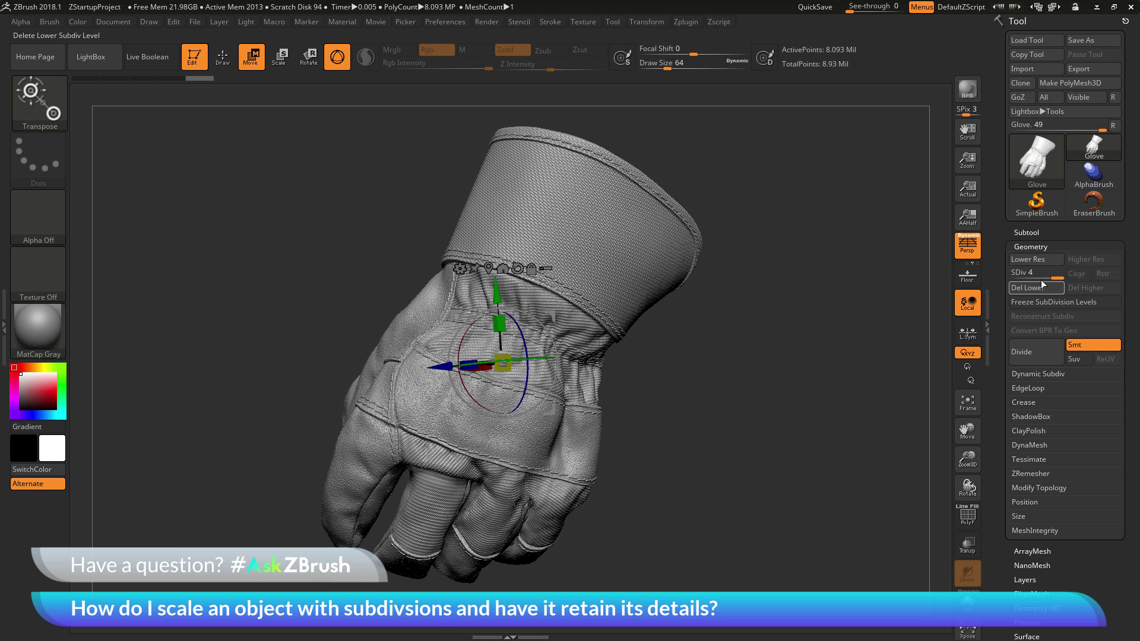
- Drop the scaled glove to SDiv 1, step back up to SDiv 4, and confirm the detail stays clean
left_click_drag(1044, 277, 1013, 277)
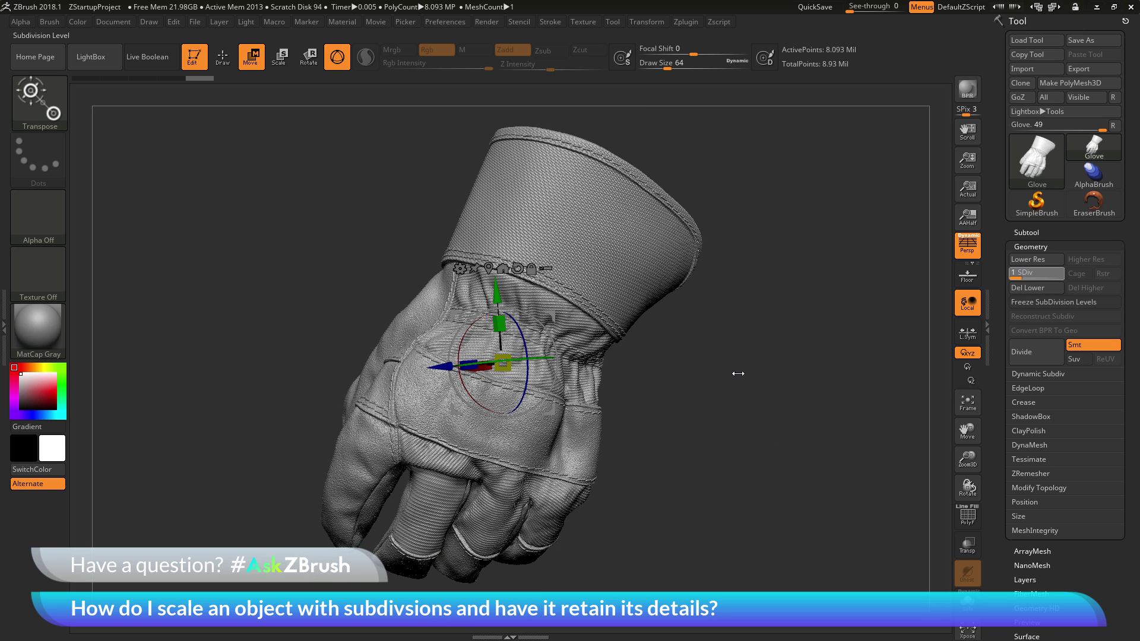
left_click_drag(738, 374, 766, 380)
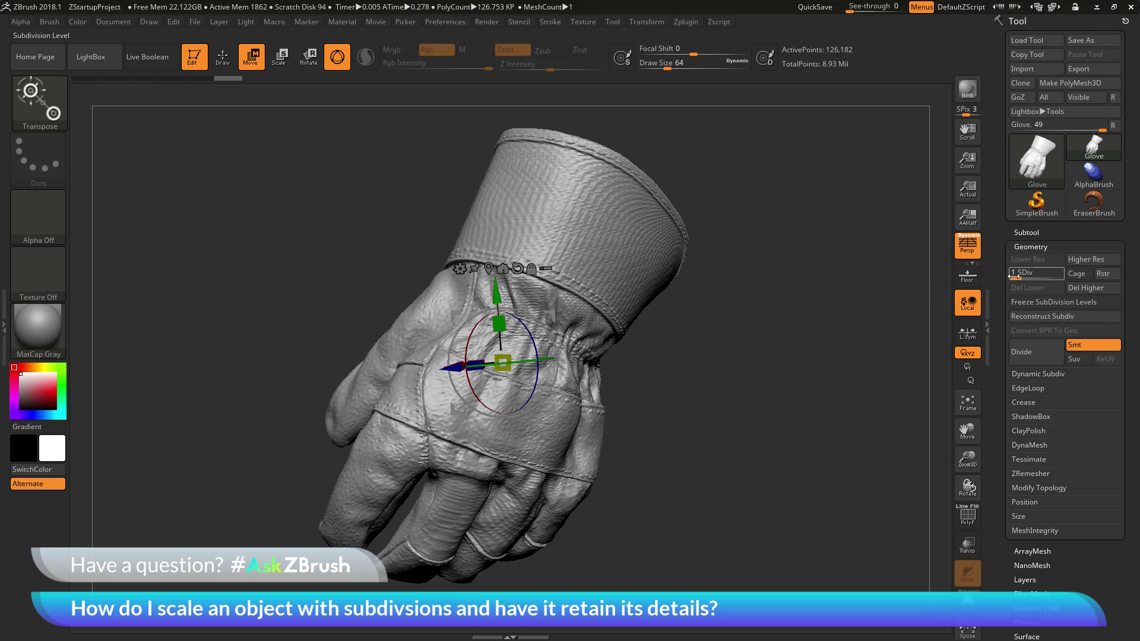
left_click_drag(1033, 277, 1061, 277)
left_click_drag(776, 436, 760, 429)
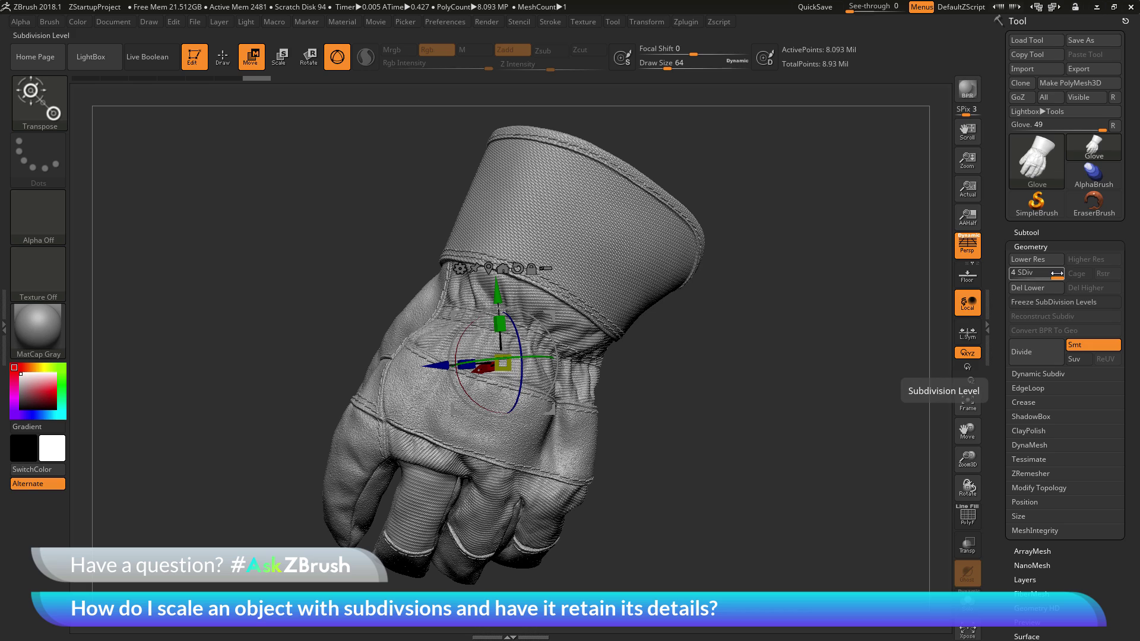
left_click_drag(726, 398, 765, 444)
key("ctrl+z")
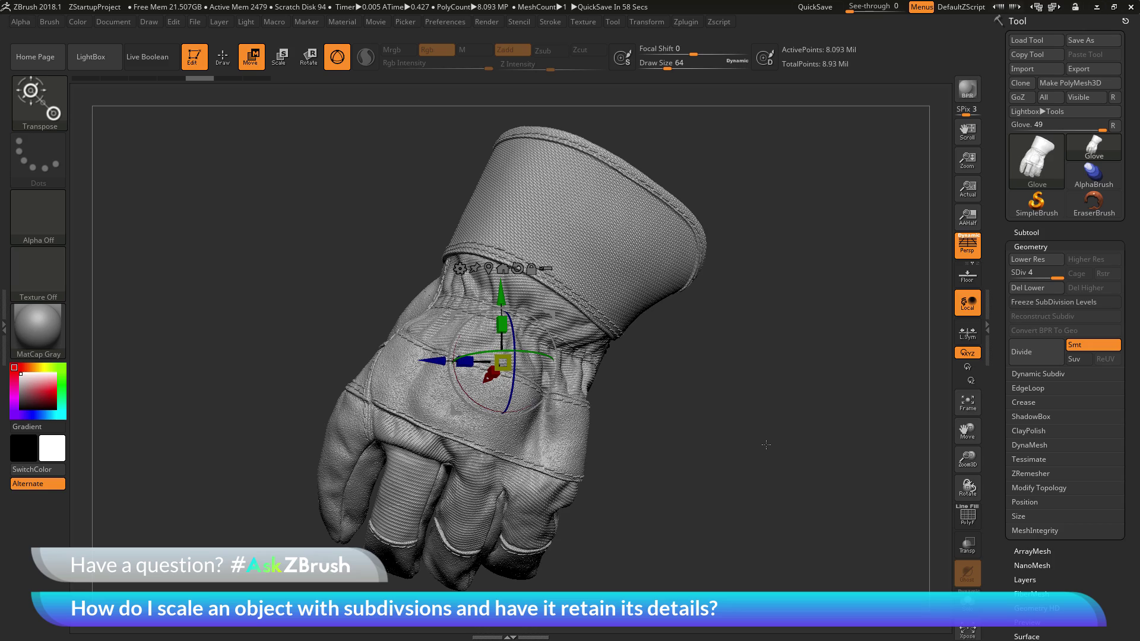
mouse_move(766, 445)
left_mouse_down()
mouse_move(784, 475)
mouse_move(770, 450)
left_mouse_up()
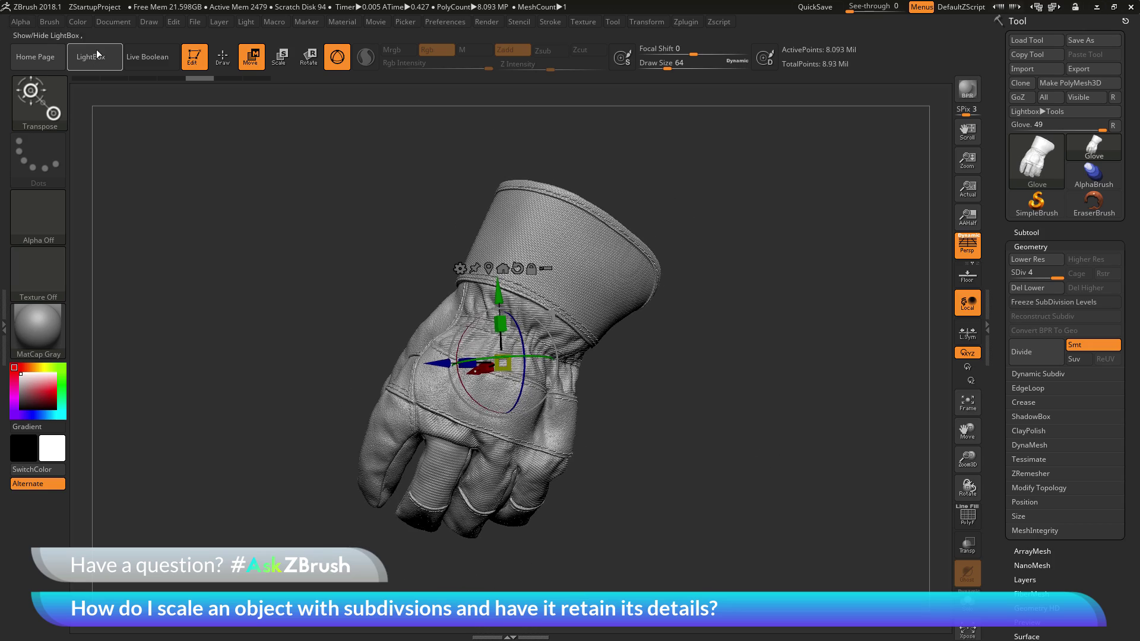
- Switch to Draw mode and rotate the glove to check its clean SDiv 4 detail
left_click(222, 58)
mouse_move(708, 369)
left_mouse_down()
mouse_move(766, 374)
mouse_move(794, 397)
mouse_move(756, 407)
left_mouse_up()
key("ctrl")
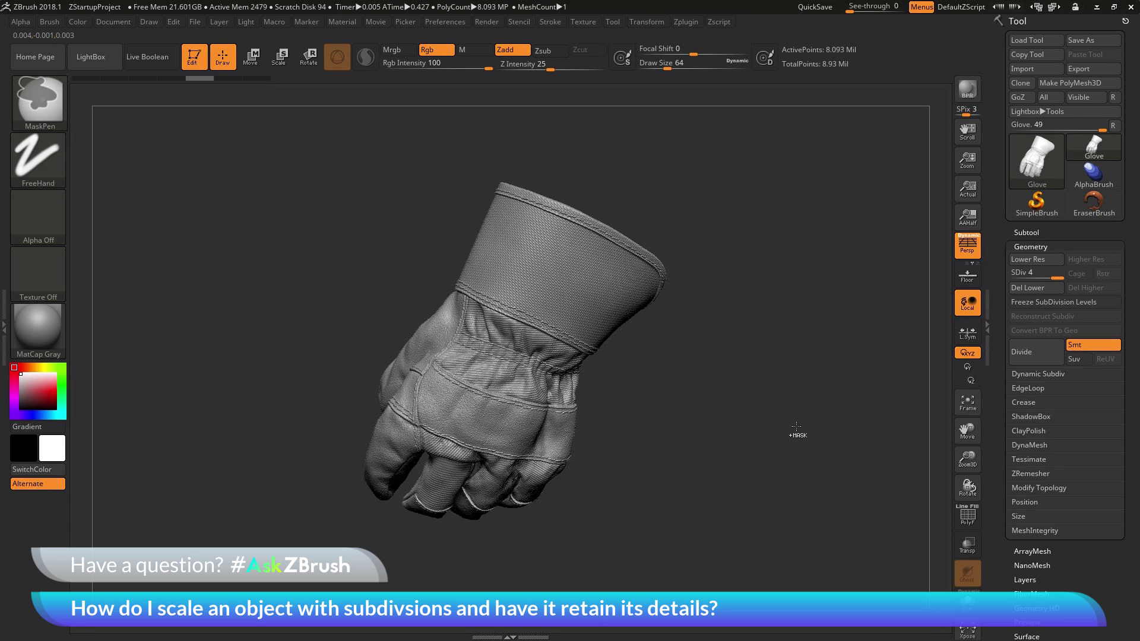